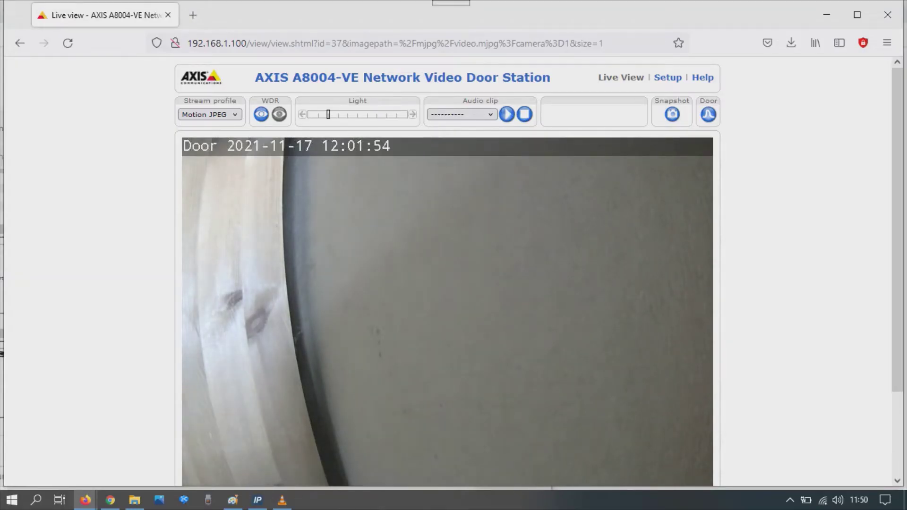
From VoIP Account Settings, place a test SIP call to 192.168.1.105.
left_click(667, 77)
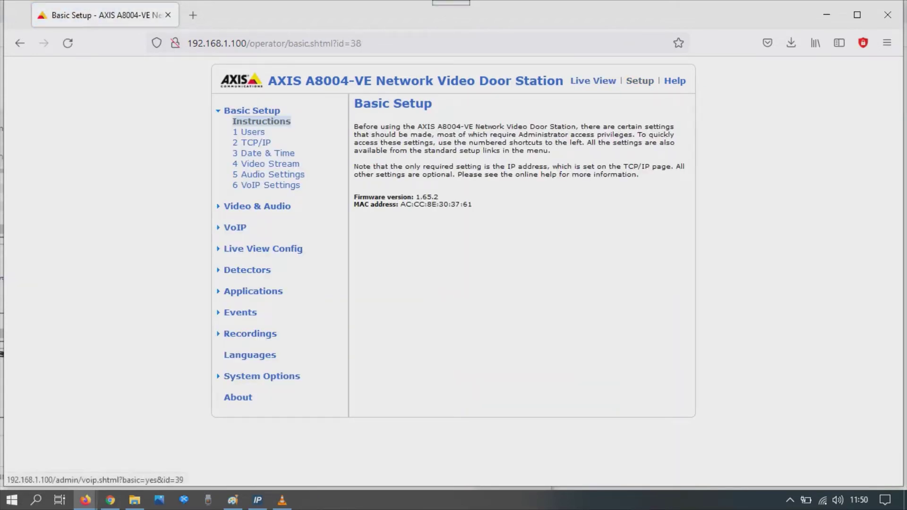
left_click(268, 185)
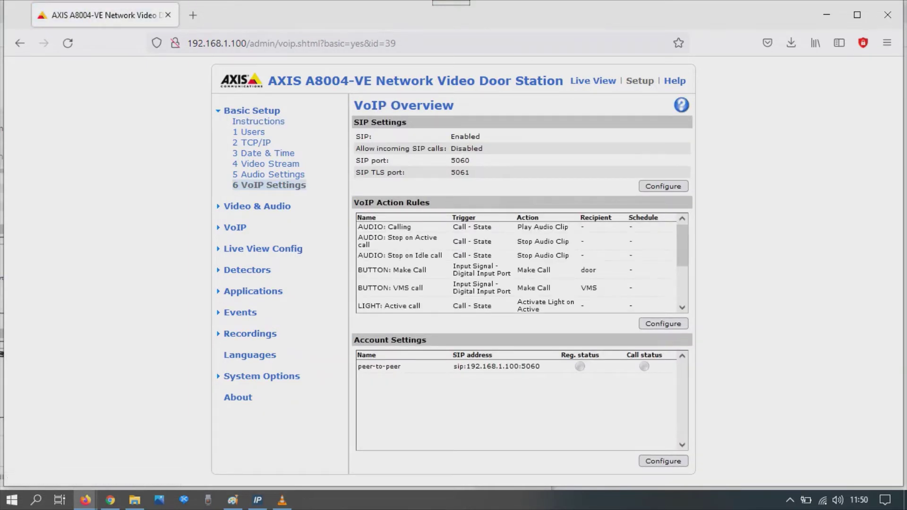
left_click(663, 461)
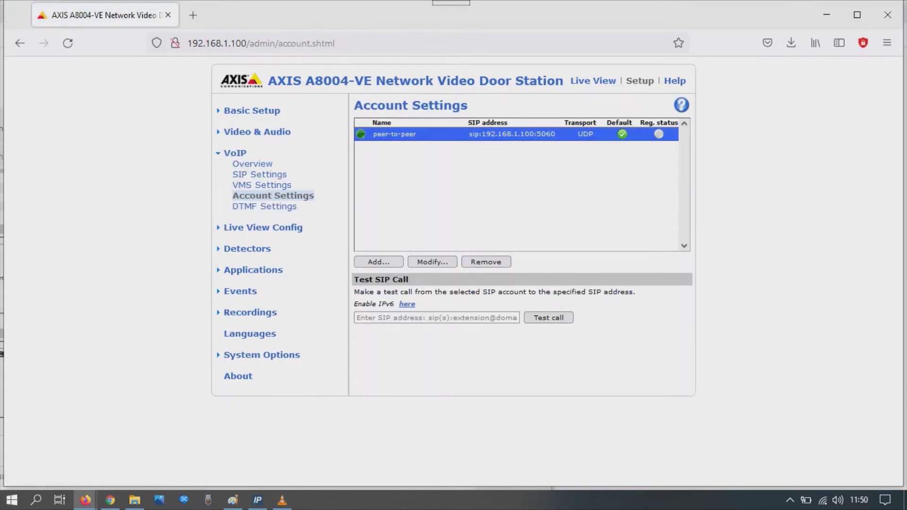
left_click(437, 317)
type("192.168")
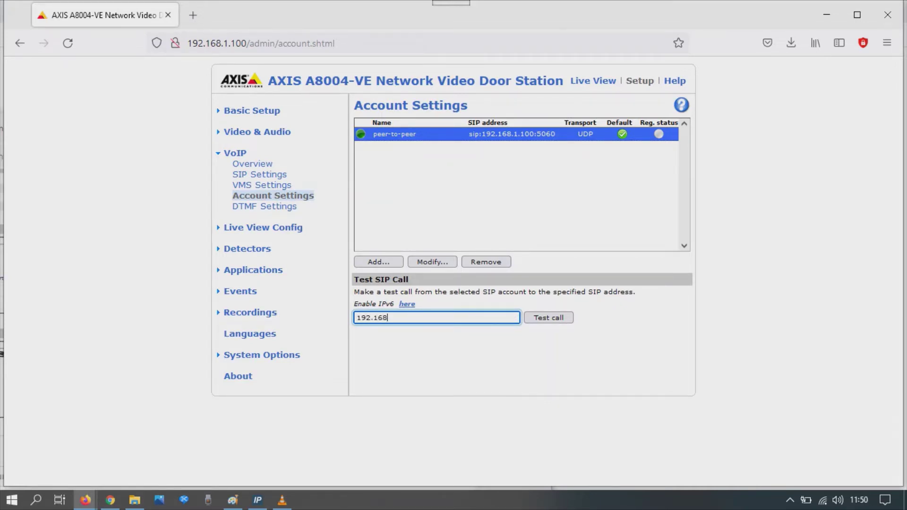
type(".1.")
type("105")
key("Return")
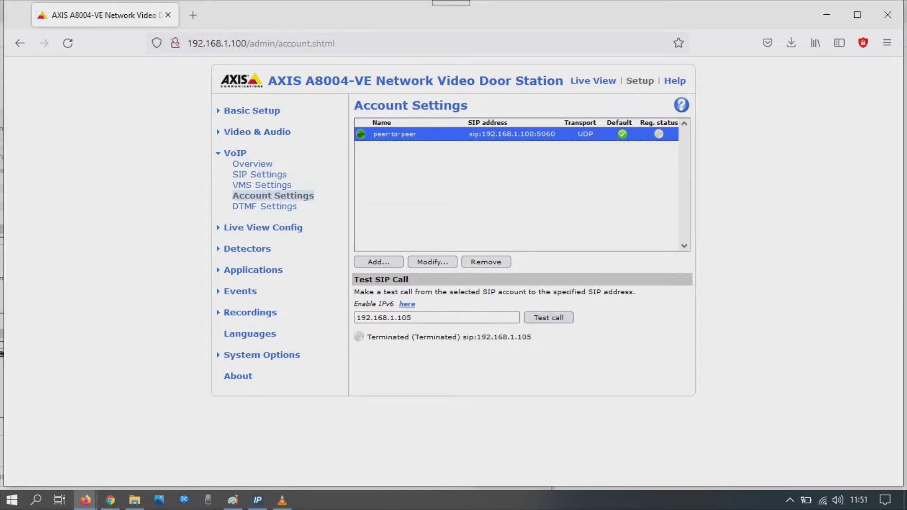
Open the Add SIP account window, then close it without saving.
left_click(378, 262)
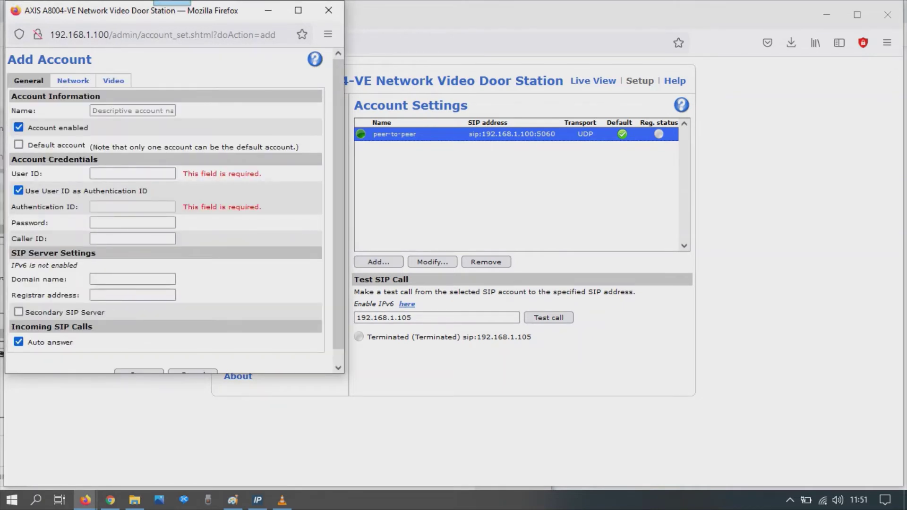
double_click(173, 1)
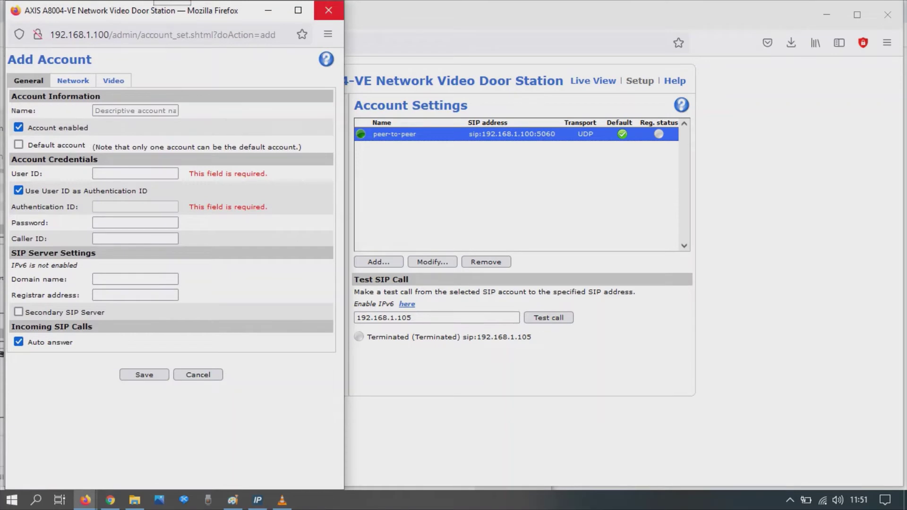
left_click(329, 10)
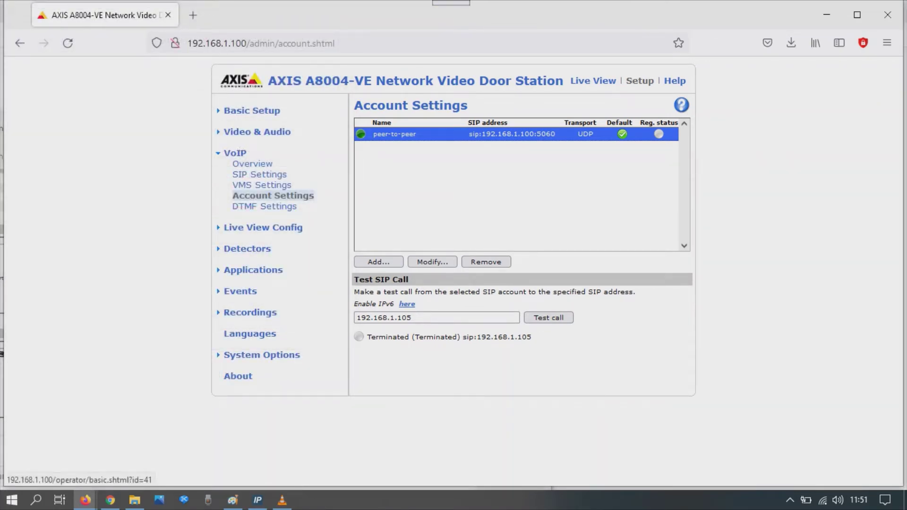
Launch the SIP setup assistant from Basic Setup > VoIP Settings > SIP Settings.
left_click(252, 110)
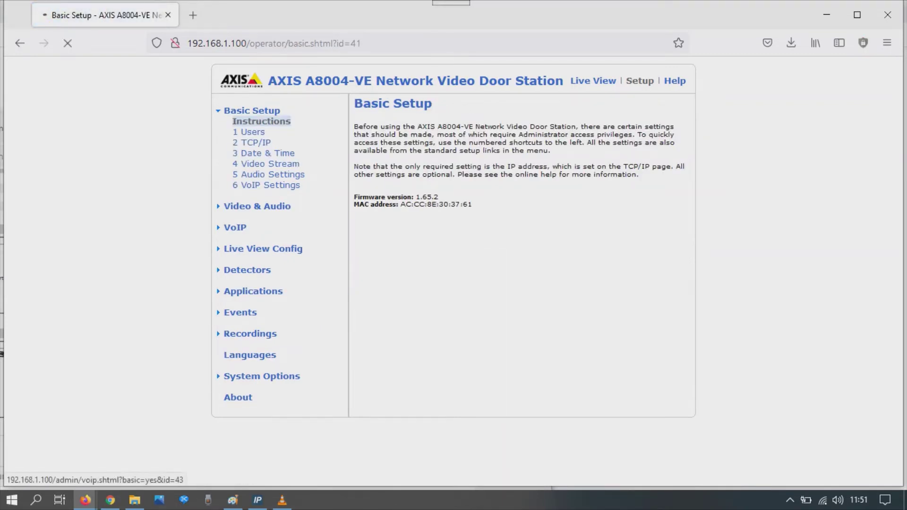
left_click(266, 184)
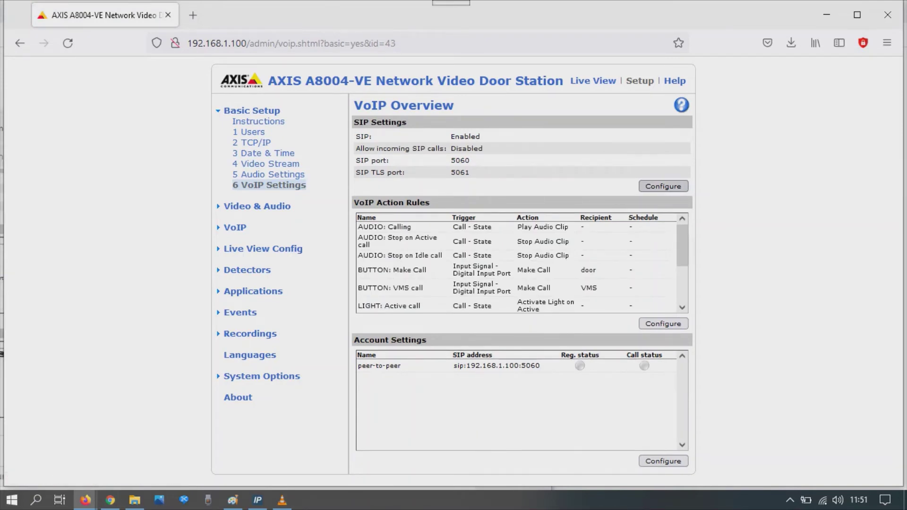
left_click(663, 186)
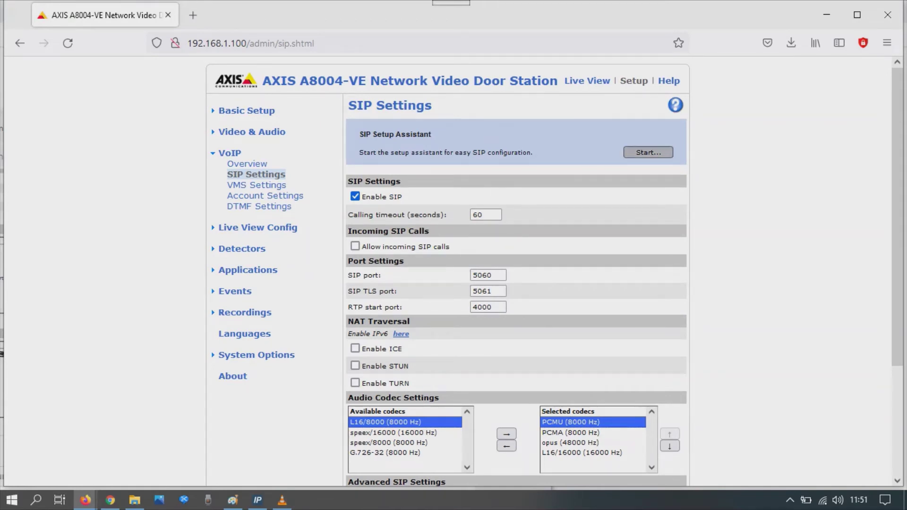
left_click(647, 152)
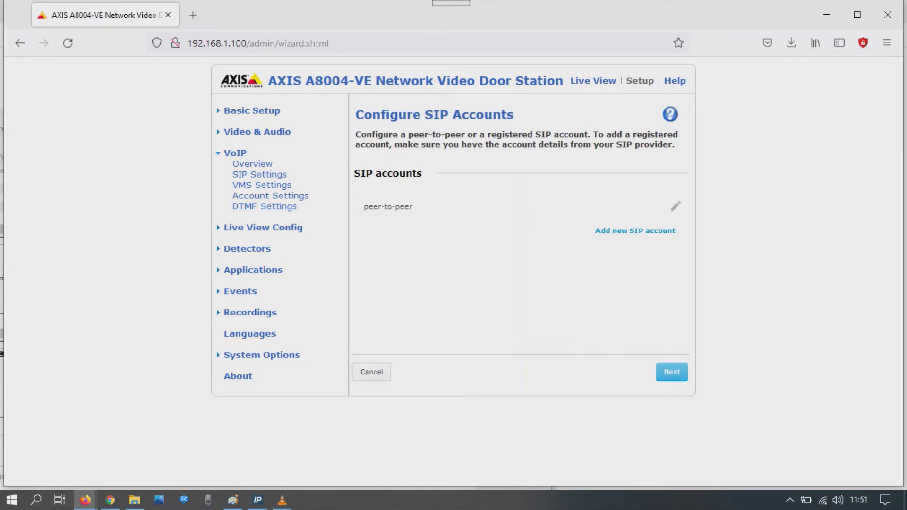
Start a new SIP account named door with user ID 101, its password, and caller ID 101.
left_click(635, 230)
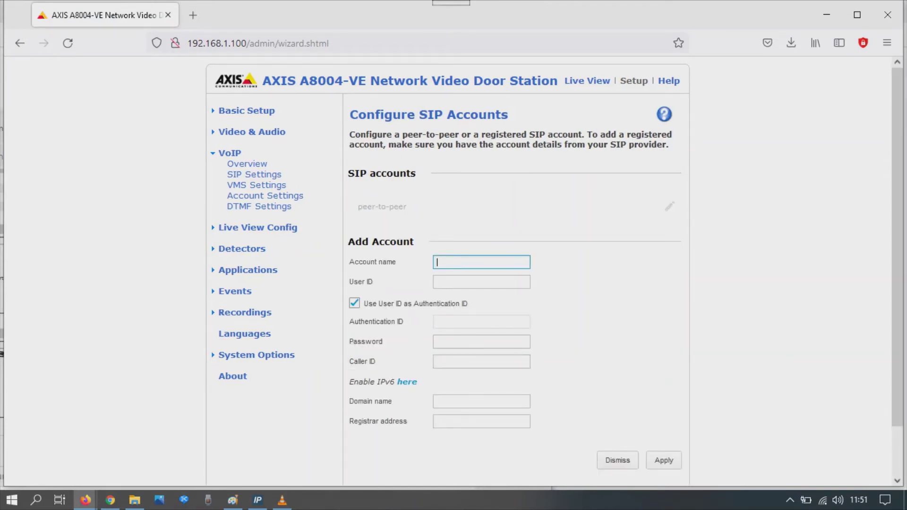
key("Down")
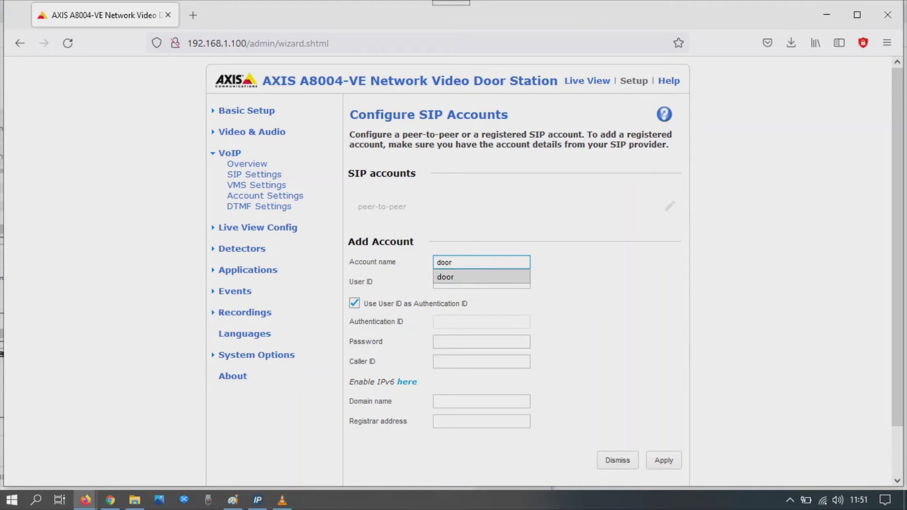
key("Escape")
key("Tab")
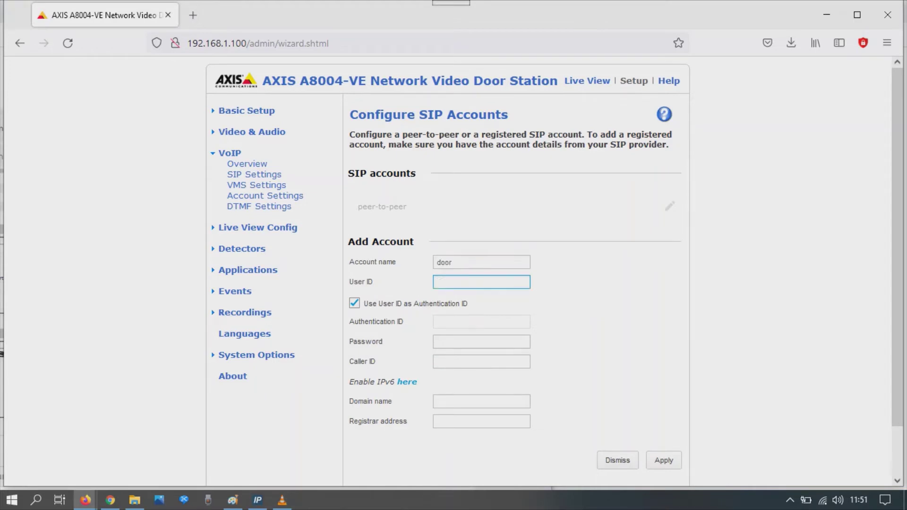
key("Tab")
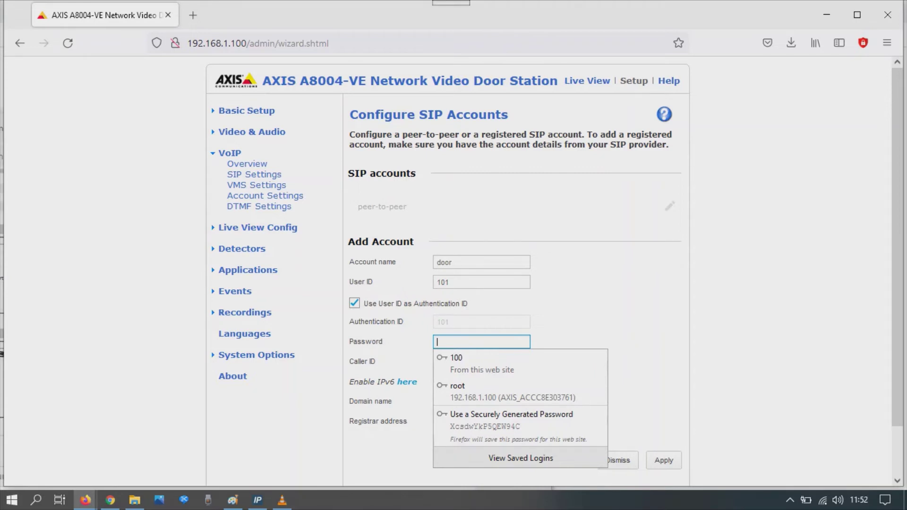
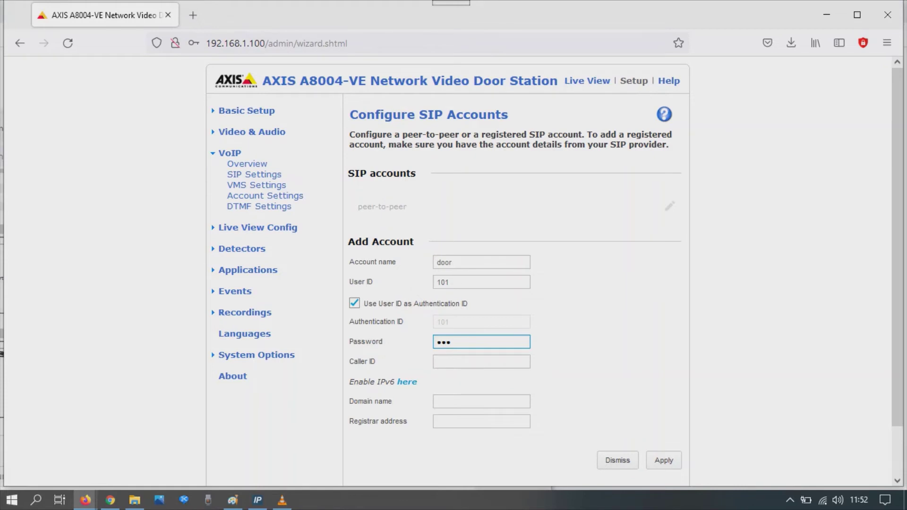
key("Tab")
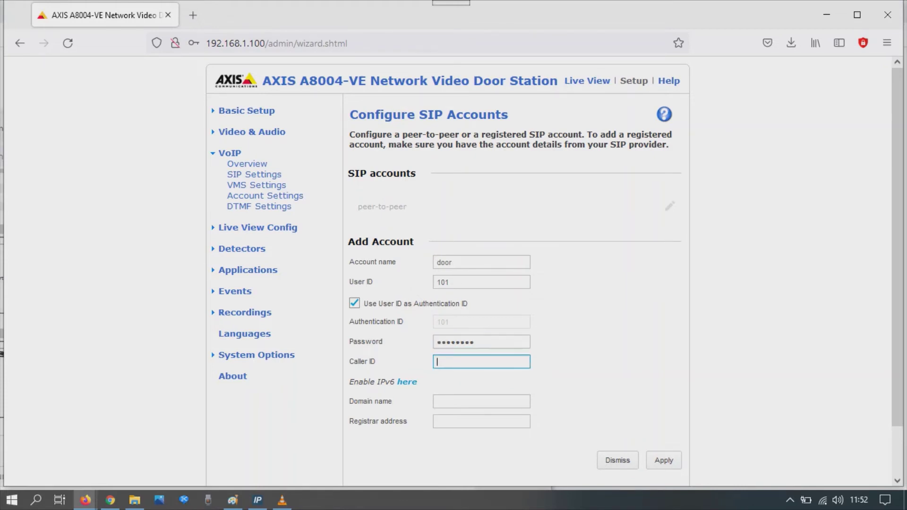
key("Tab")
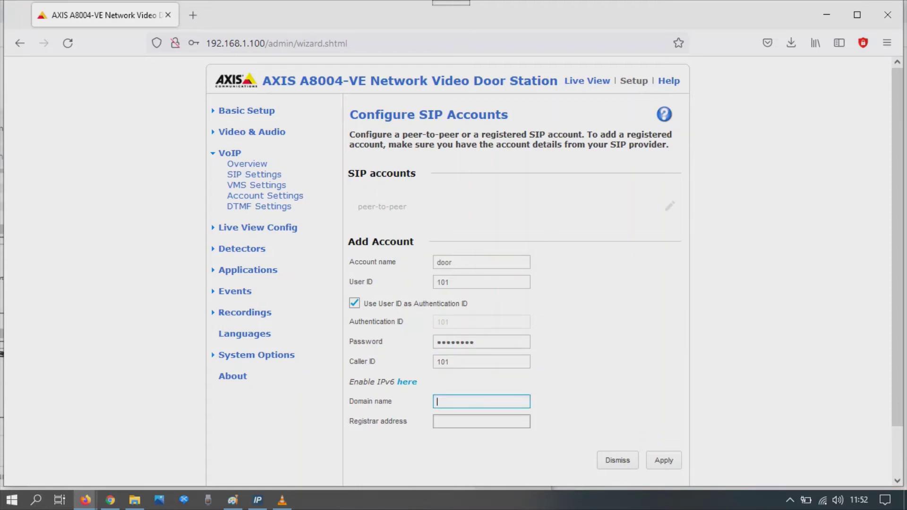
key("Tab")
Set registrar address 192.168.1.105, apply the account, and dismiss Firefox's save-login prompt.
type("19")
key("BackSpace")
key("BackSpace")
type("192")
key("Down")
key("Return")
left_click(664, 460)
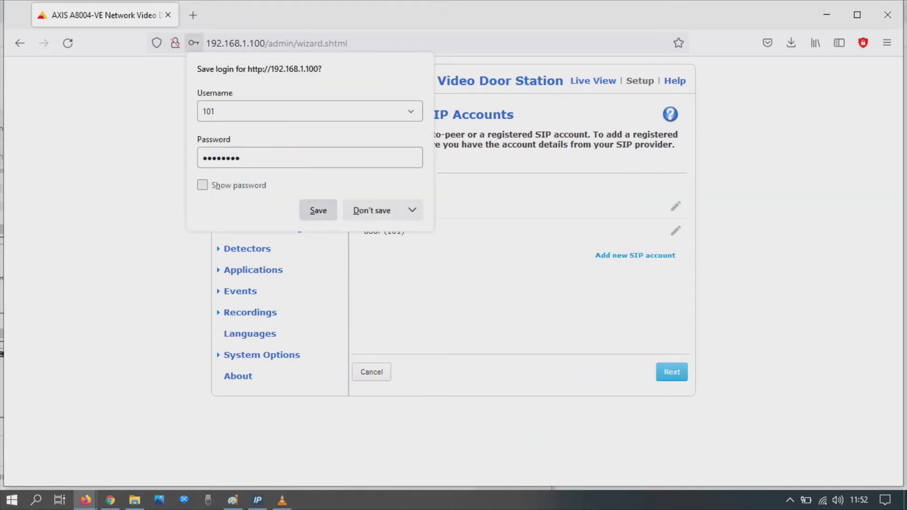
left_click(372, 210)
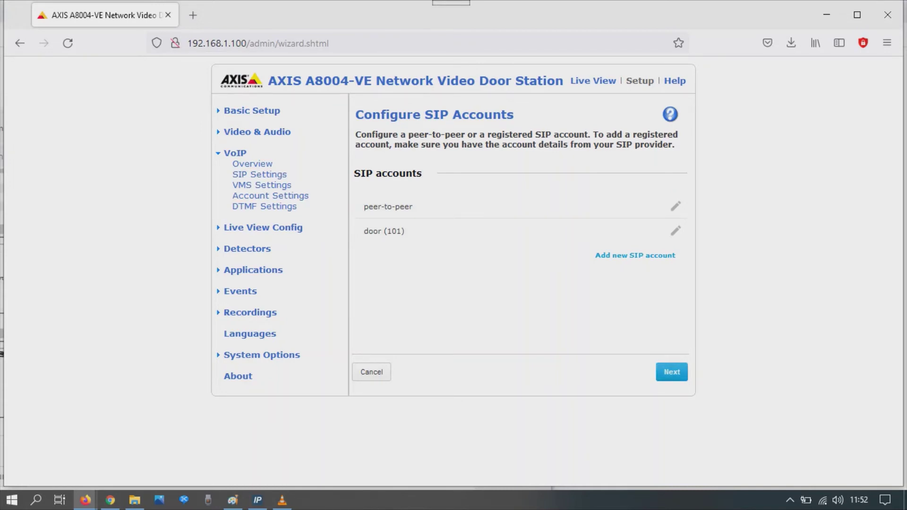
Select the door (101) account and advance past the call group to DTMF actions.
left_click(671, 371)
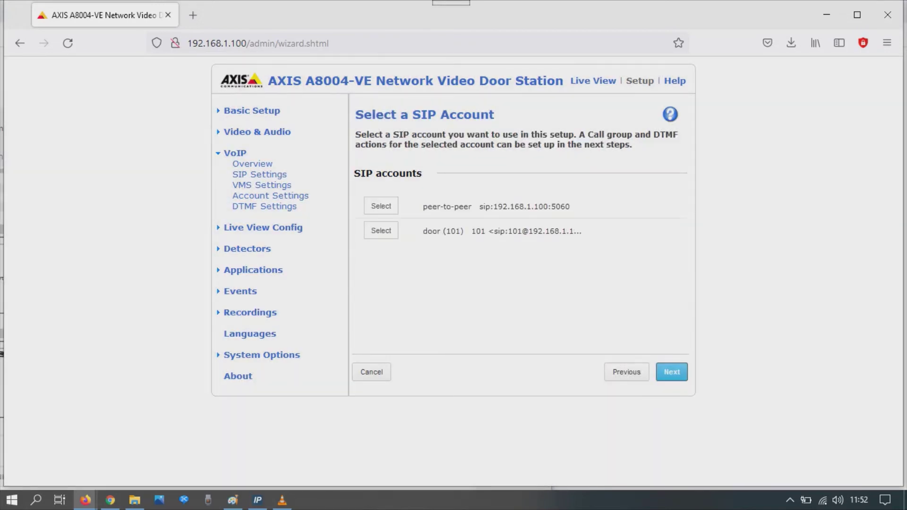
left_click(380, 231)
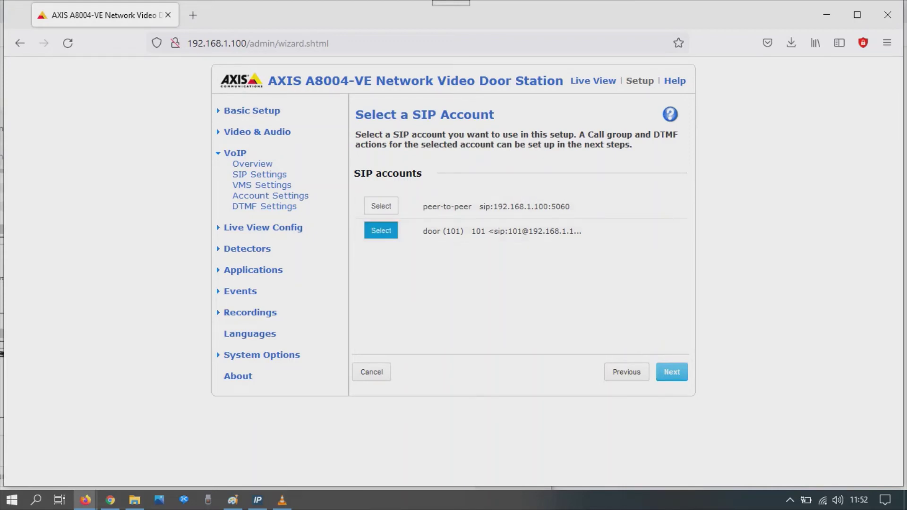
left_click(671, 372)
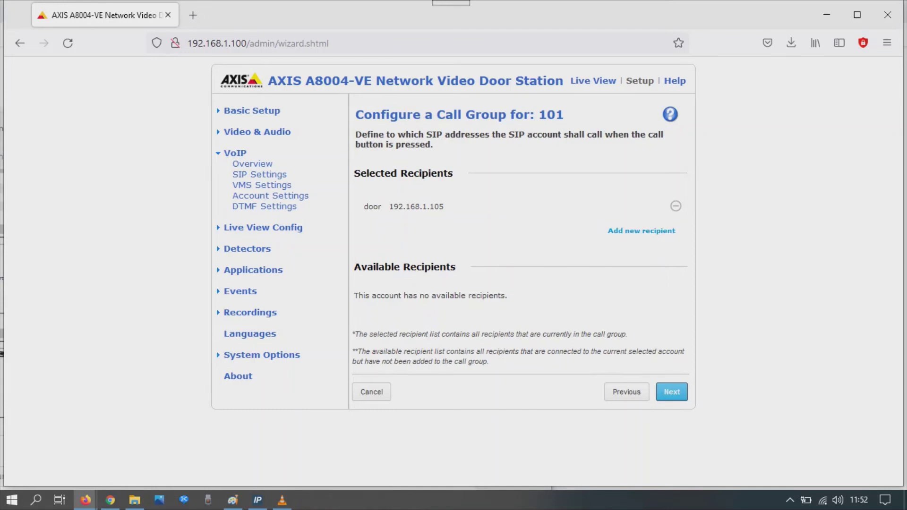
left_click(671, 391)
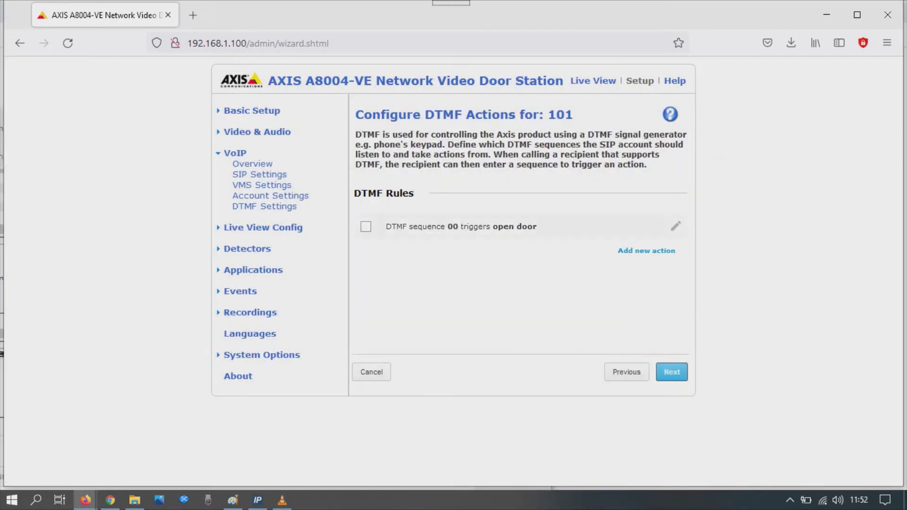
Enable the DTMF 00 open-door rule with a 4-second time duration.
left_click(366, 227)
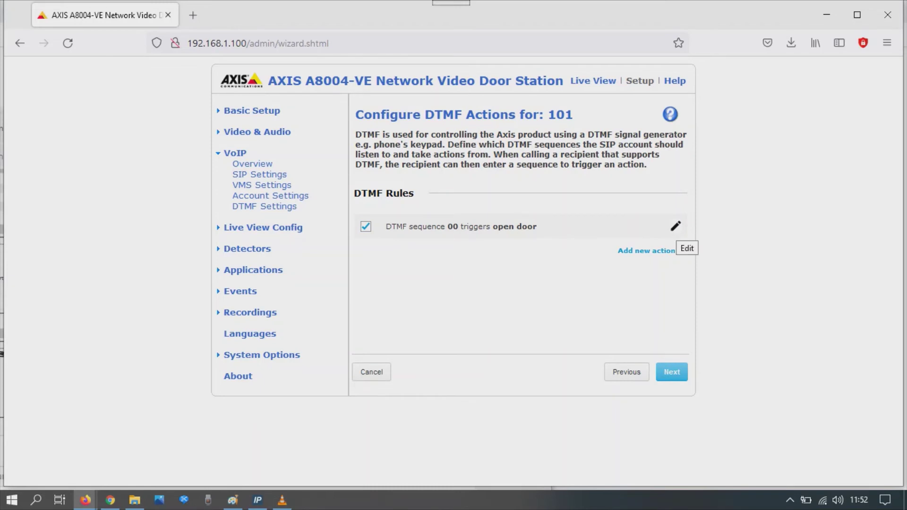
left_click(675, 226)
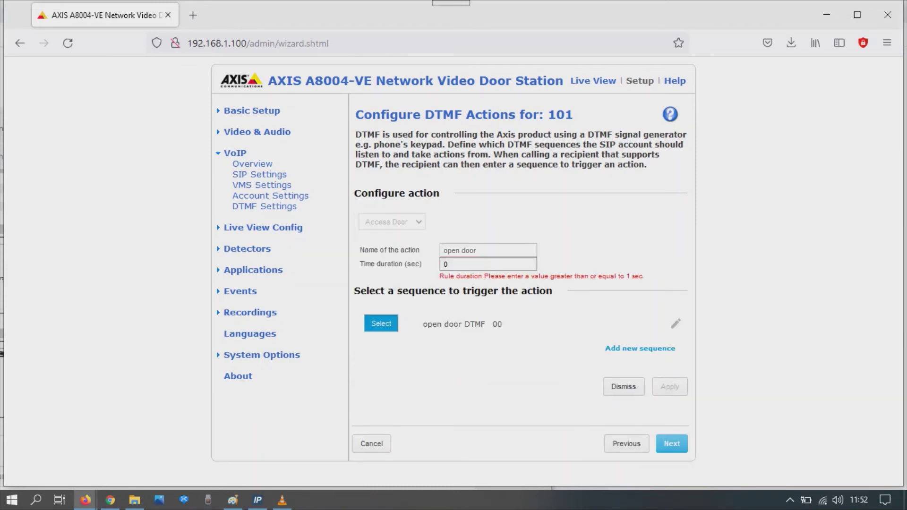
left_click(446, 264)
key("ctrl+a")
type("4")
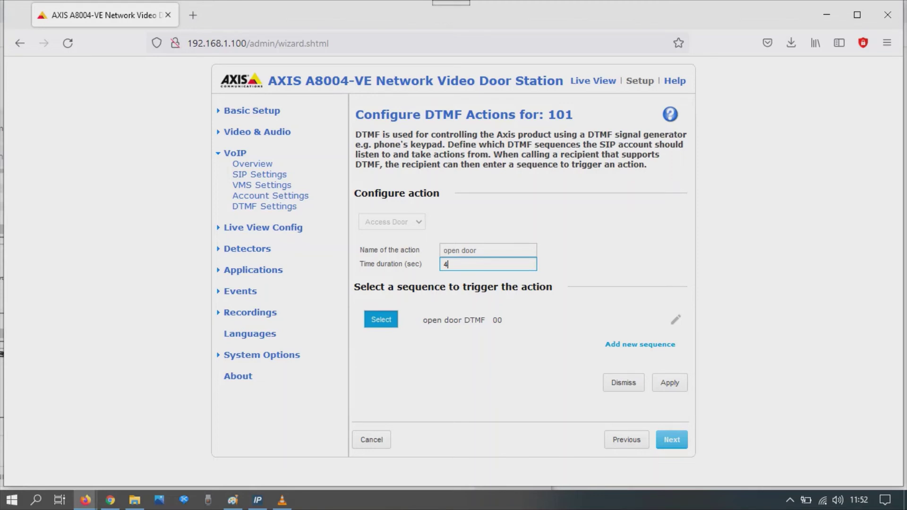
left_click(640, 345)
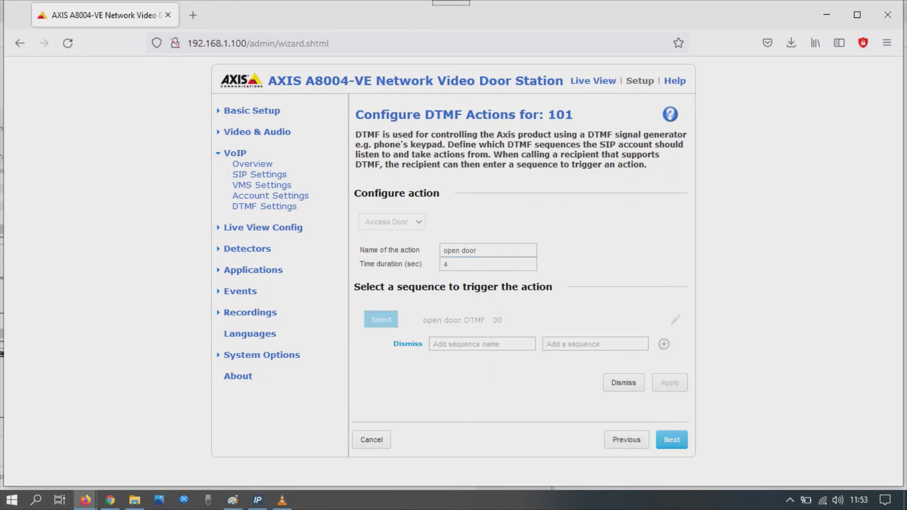
left_click(671, 440)
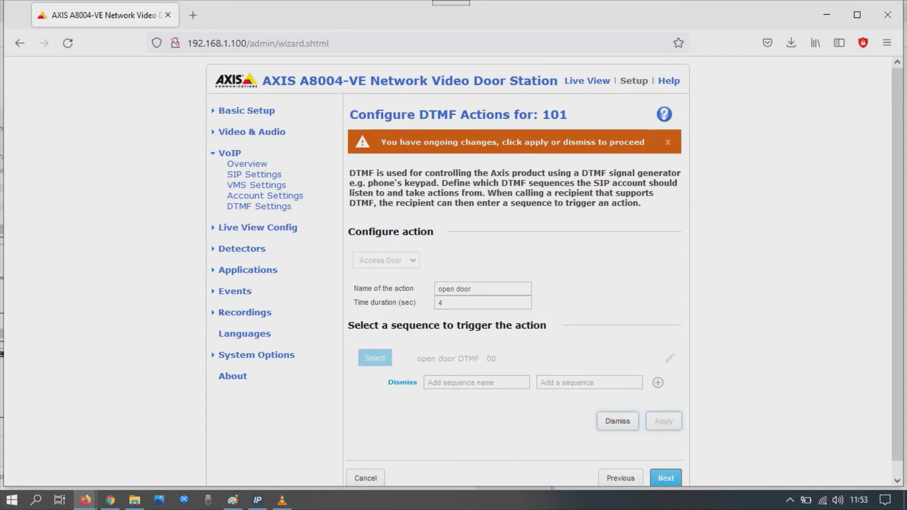
left_click(473, 302)
key("Return")
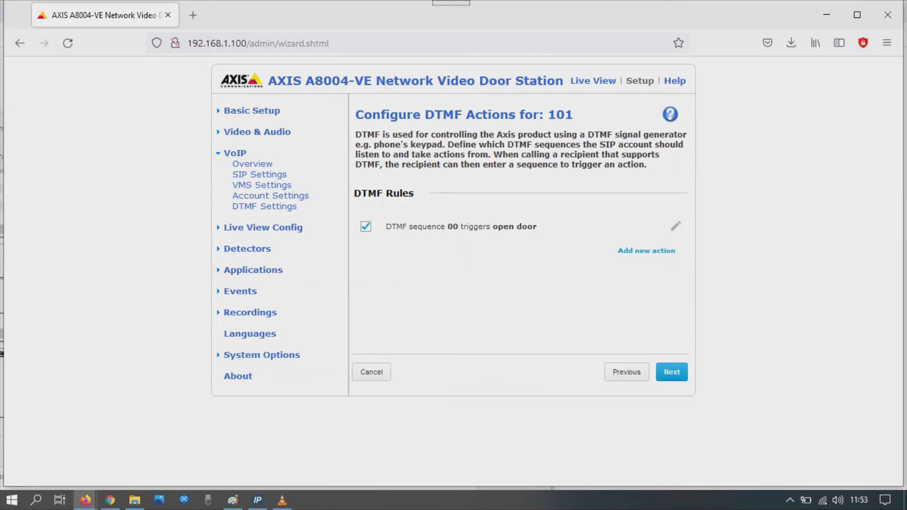
Step through SIP Settings and Summary, then finish the setup assistant.
left_click(672, 371)
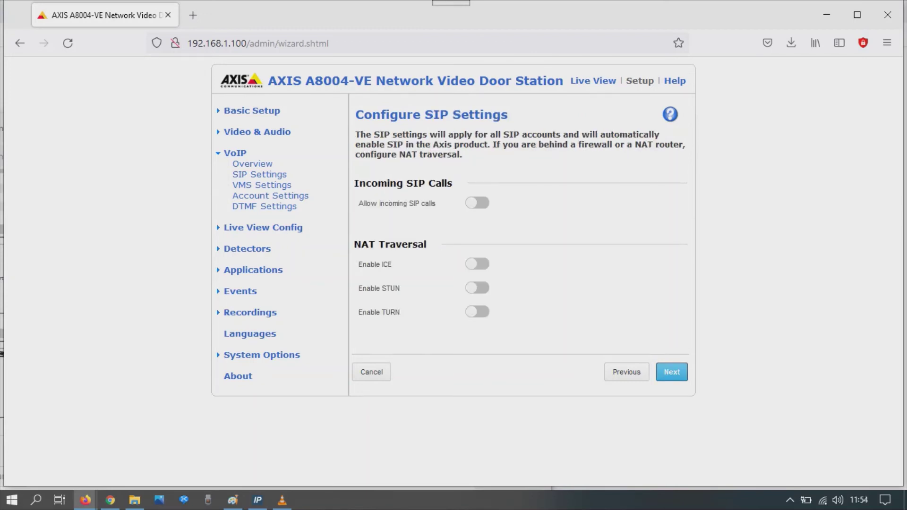
left_click(671, 371)
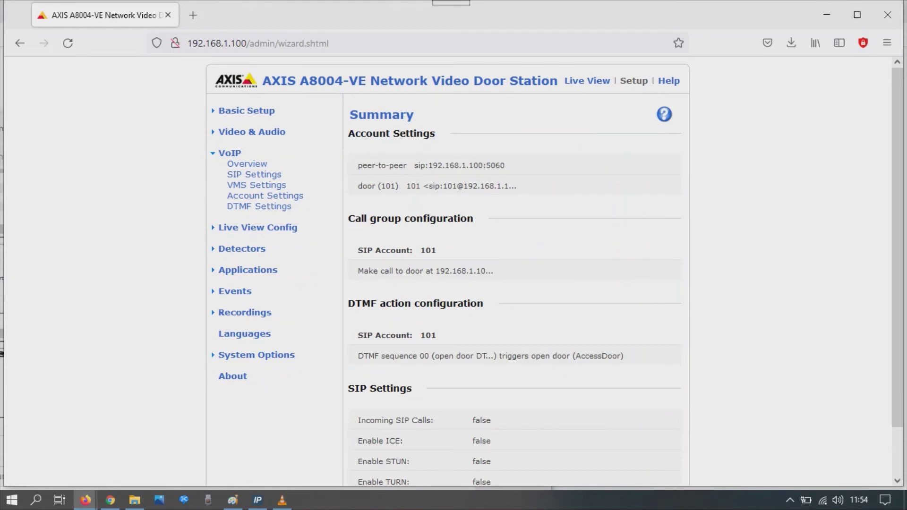
scroll(454, 269, "down", 2)
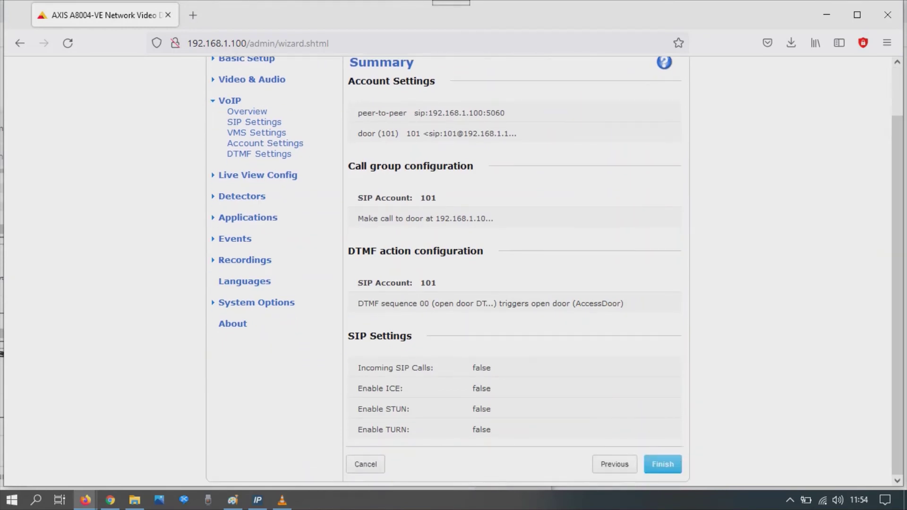
left_click(662, 464)
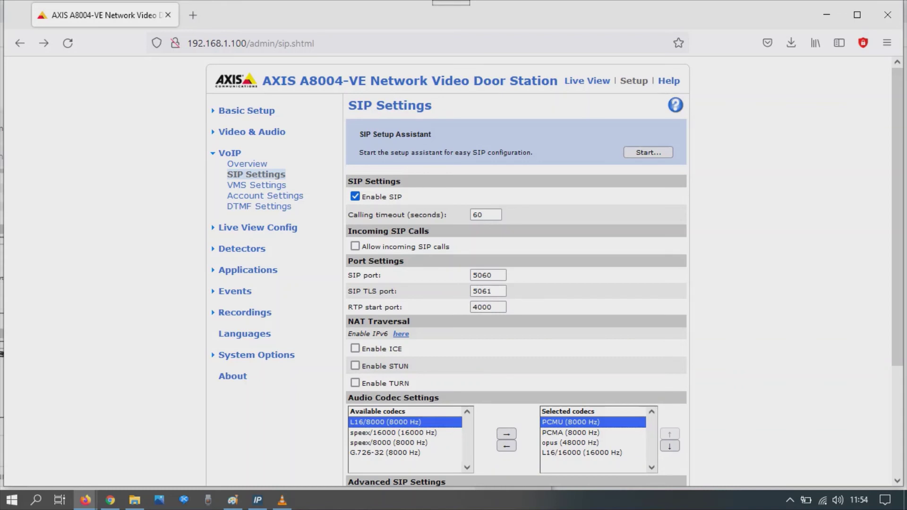
Save the SIP Settings page with SIP enabled and default ports.
scroll(516, 271, "down", 3)
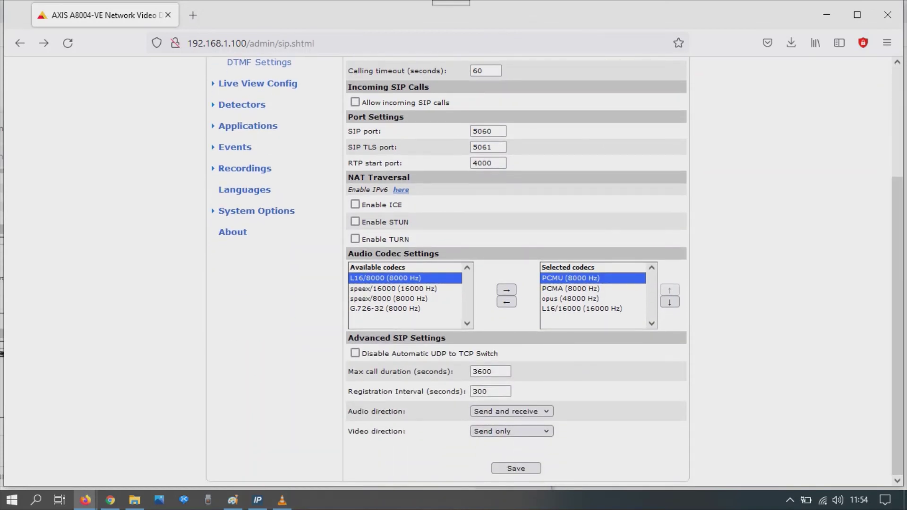
left_click(515, 468)
scroll(555, 271, "up", 3)
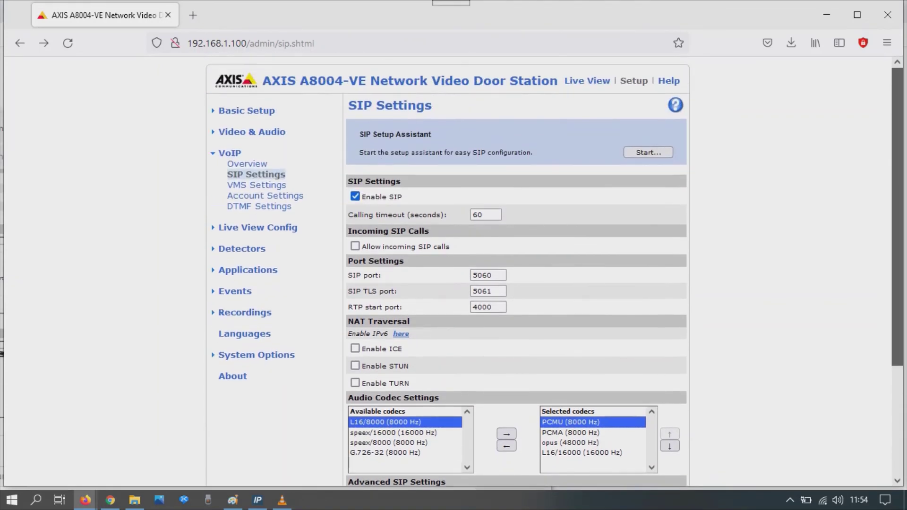